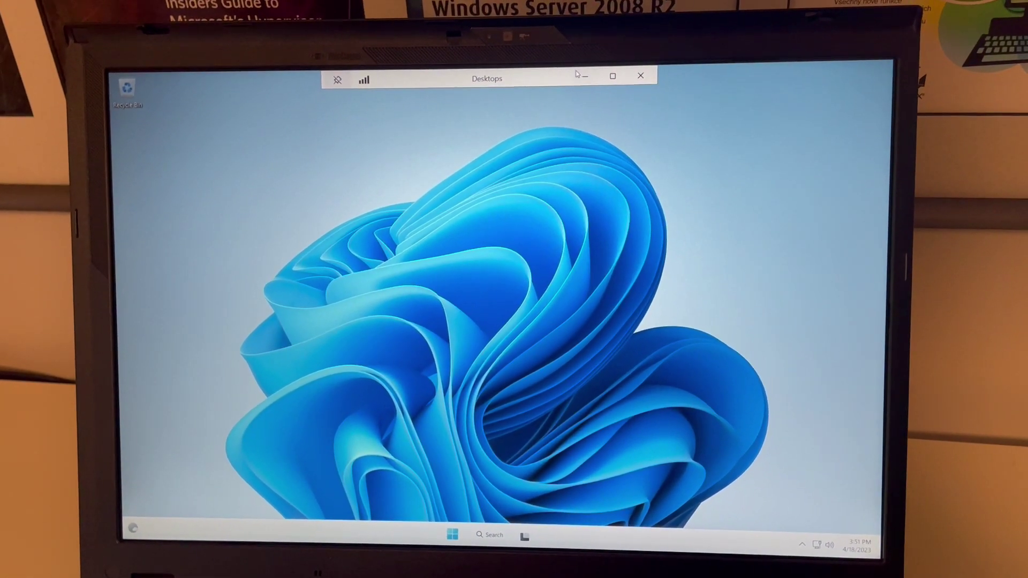
- Minimize the Windows 11 remote session from the connection bar, back to the Windows 10 desktop
{"action": "left_click", "coordinate": [589, 73]}
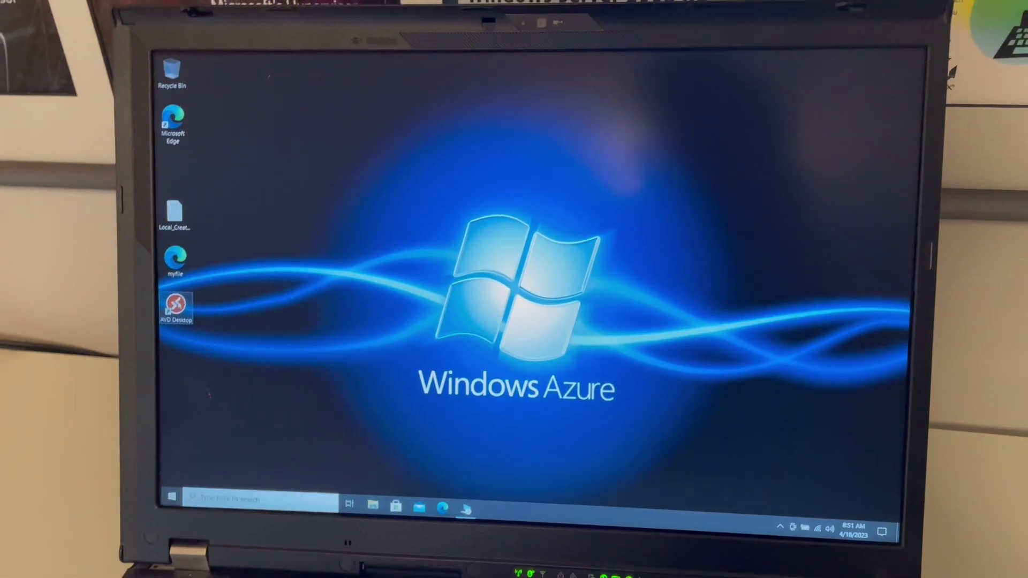
{"action": "right_click", "coordinate": [175, 308]}
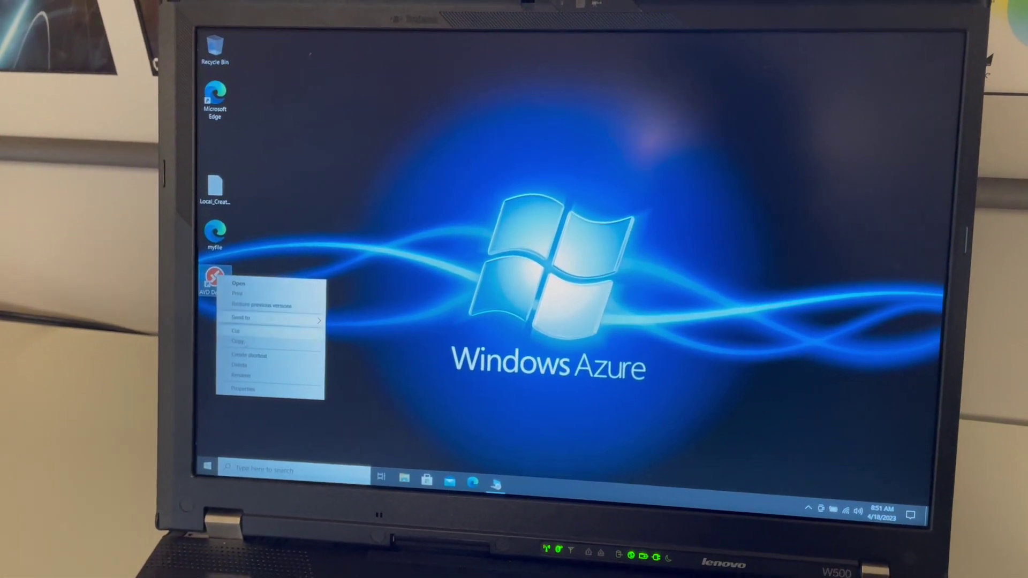
{"action": "left_click", "coordinate": [245, 389]}
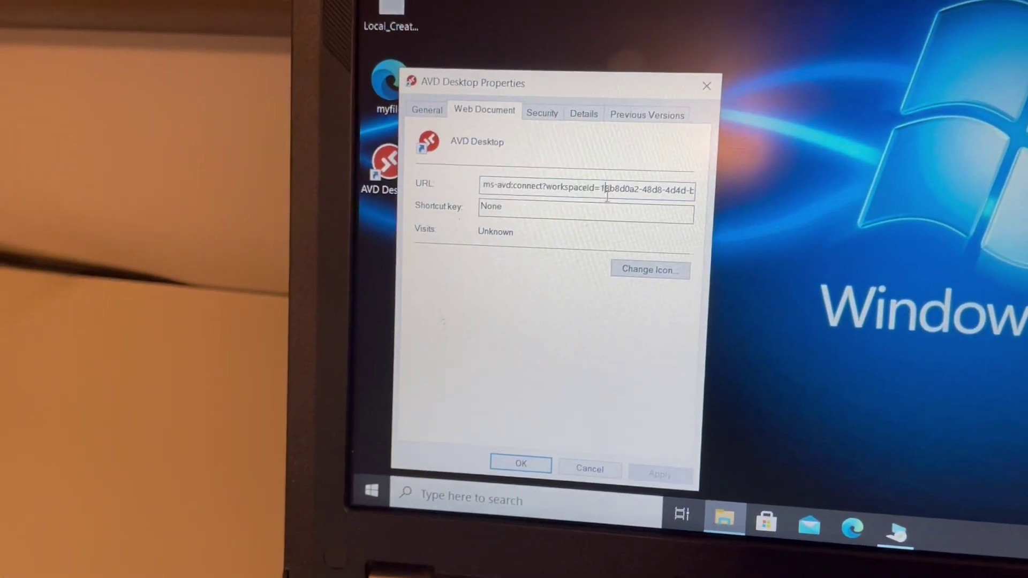
{"action": "mouse_move", "coordinate": [536, 193]}
{"action": "left_mouse_down"}
{"action": "mouse_move", "coordinate": [639, 192]}
{"action": "mouse_move", "coordinate": [759, 169]}
{"action": "left_mouse_up"}
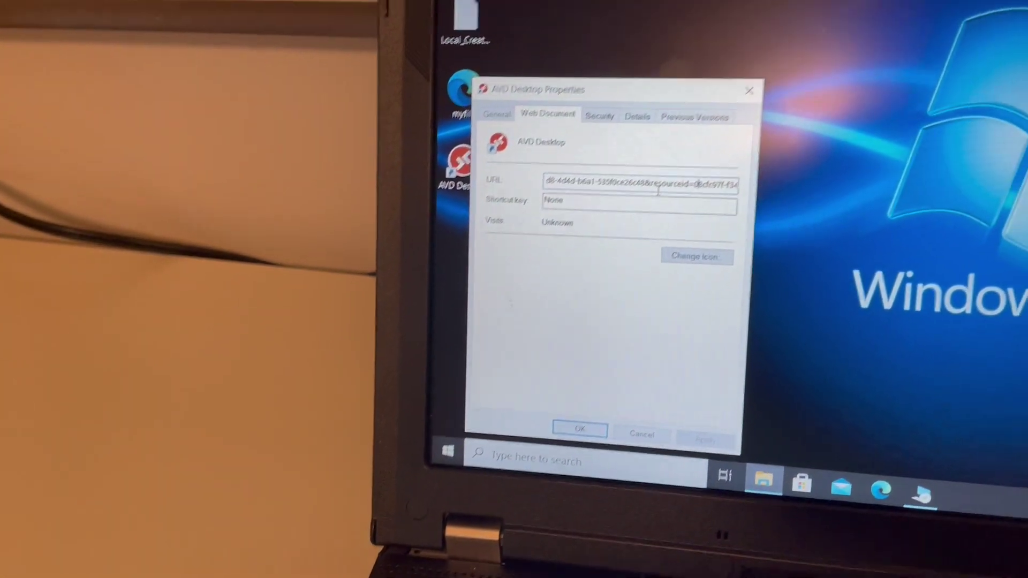
{"action": "left_click_drag", "start_coordinate": [704, 139], "coordinate": [779, 135]}
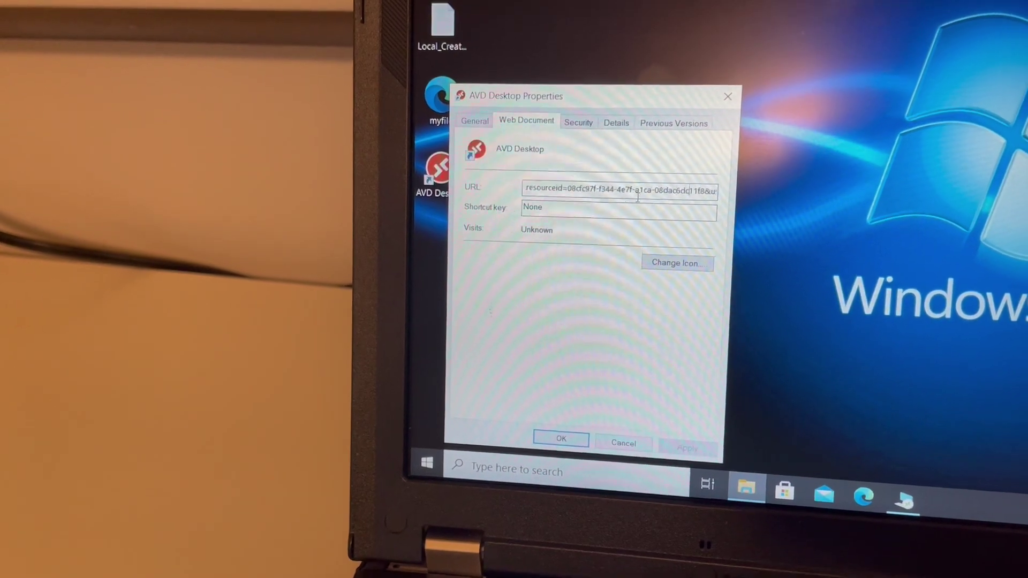
{"action": "left_click_drag", "start_coordinate": [639, 192], "coordinate": [631, 204]}
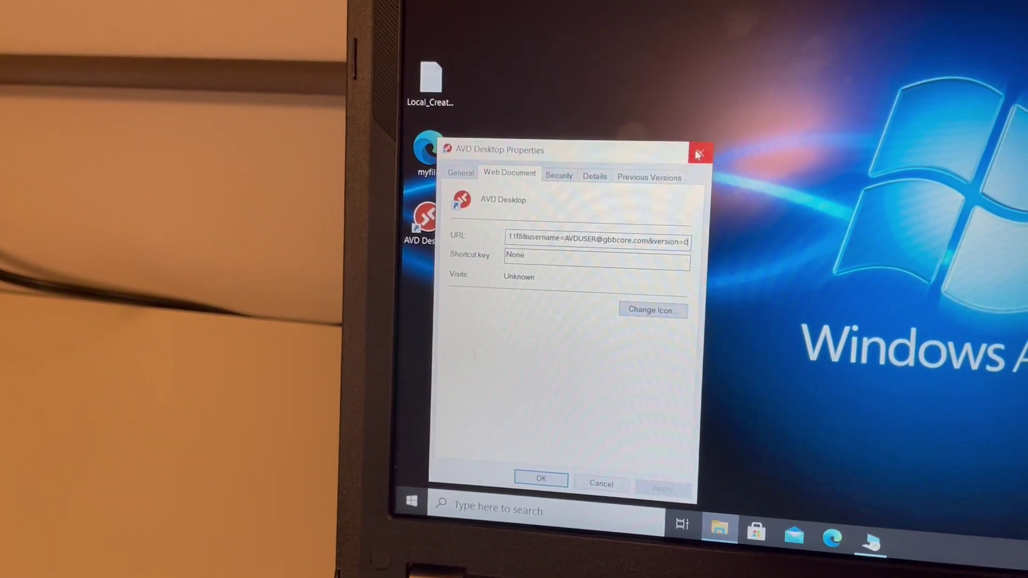
{"action": "left_click", "coordinate": [700, 151]}
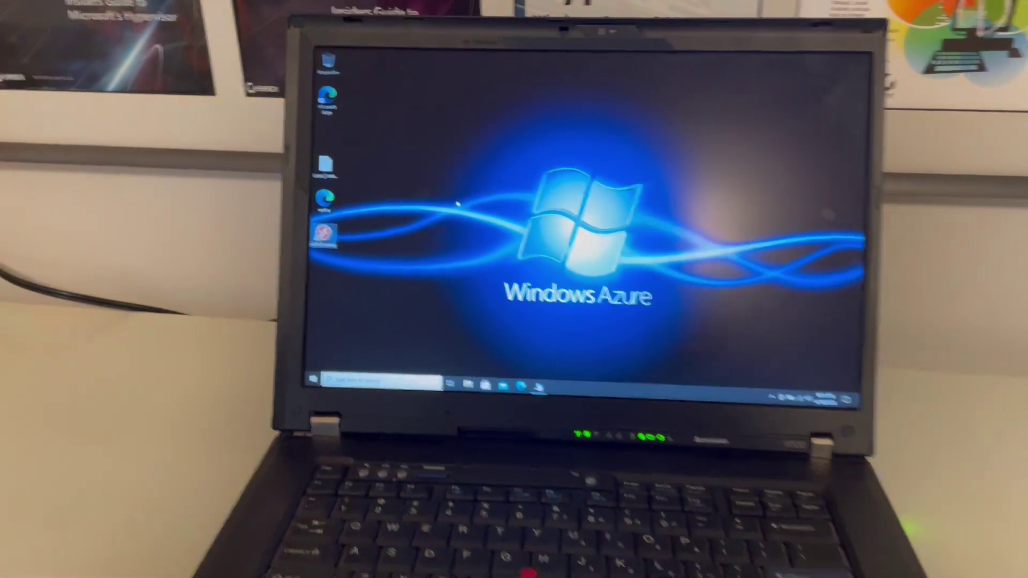